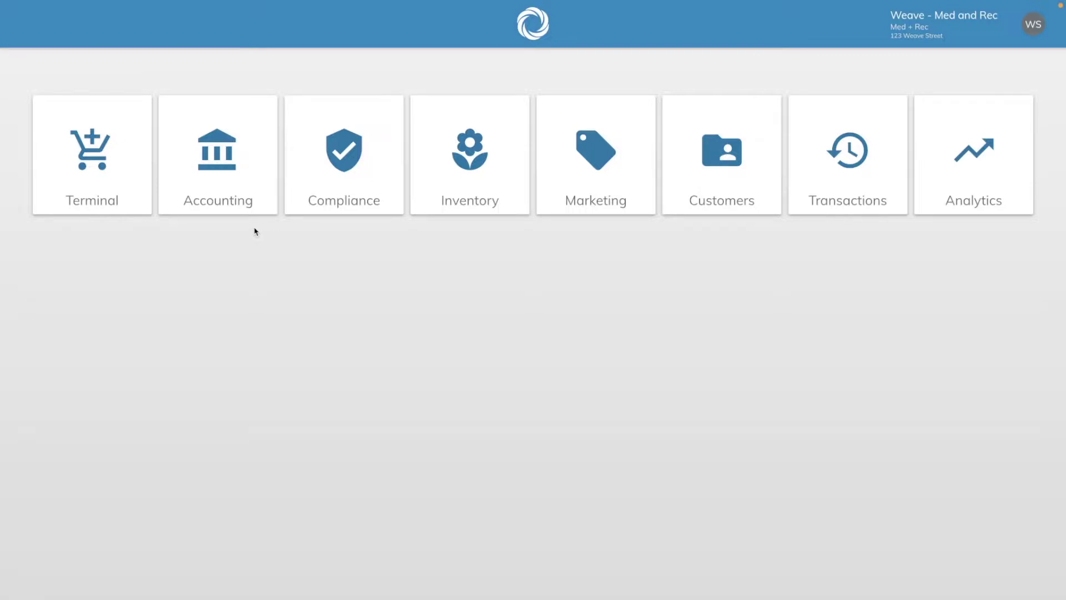
# - Open the accounting tax rates and review the medical, recreational and MMIC tax groups
pyautogui.click(226, 191)
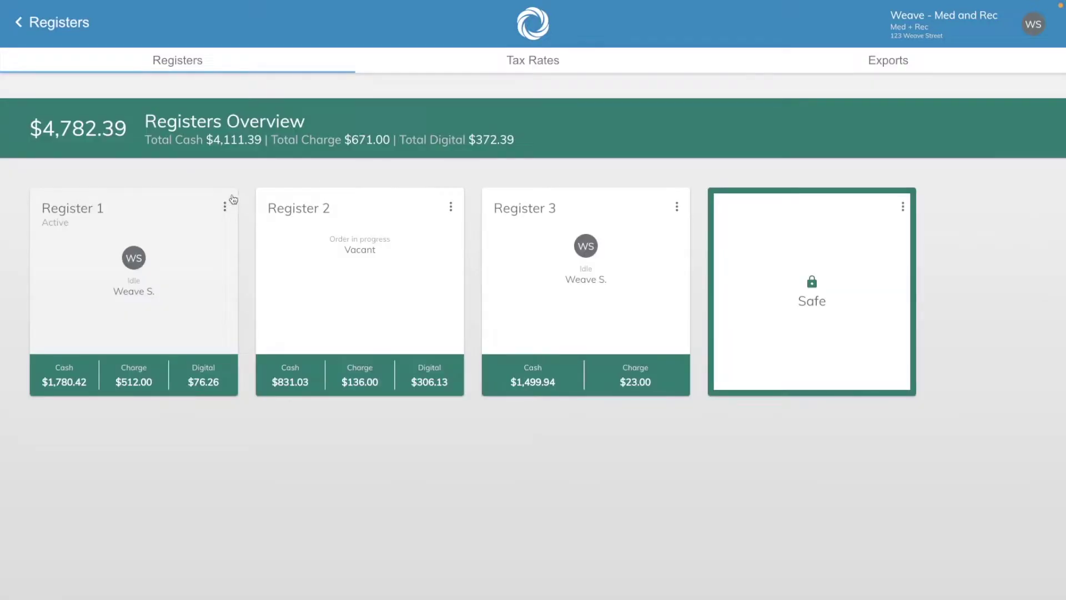
pyautogui.click(517, 61)
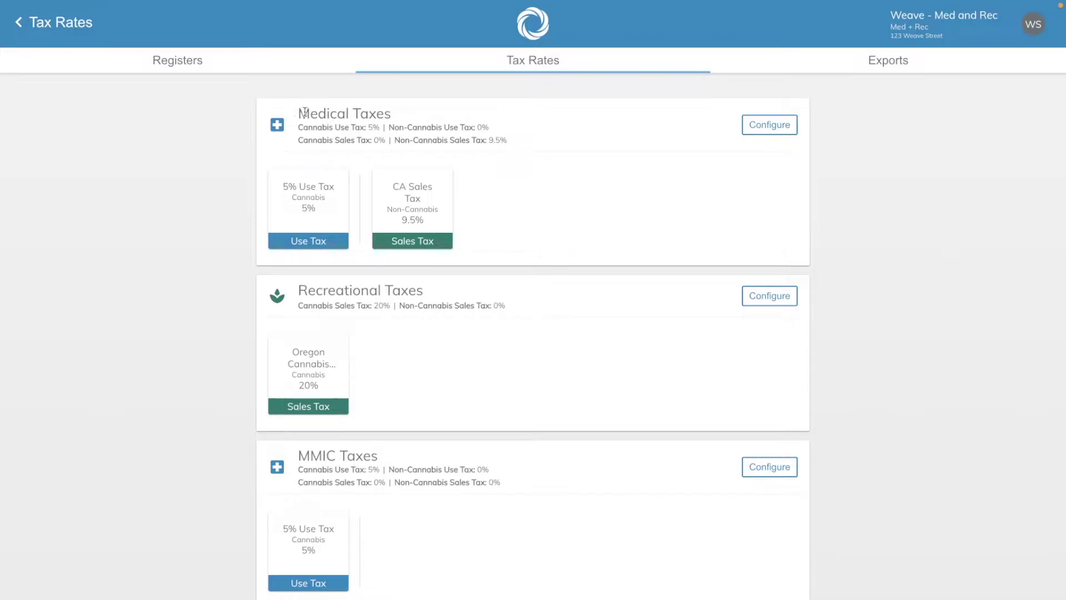
pyautogui.moveTo(303, 113); pyautogui.dragTo(354, 113)
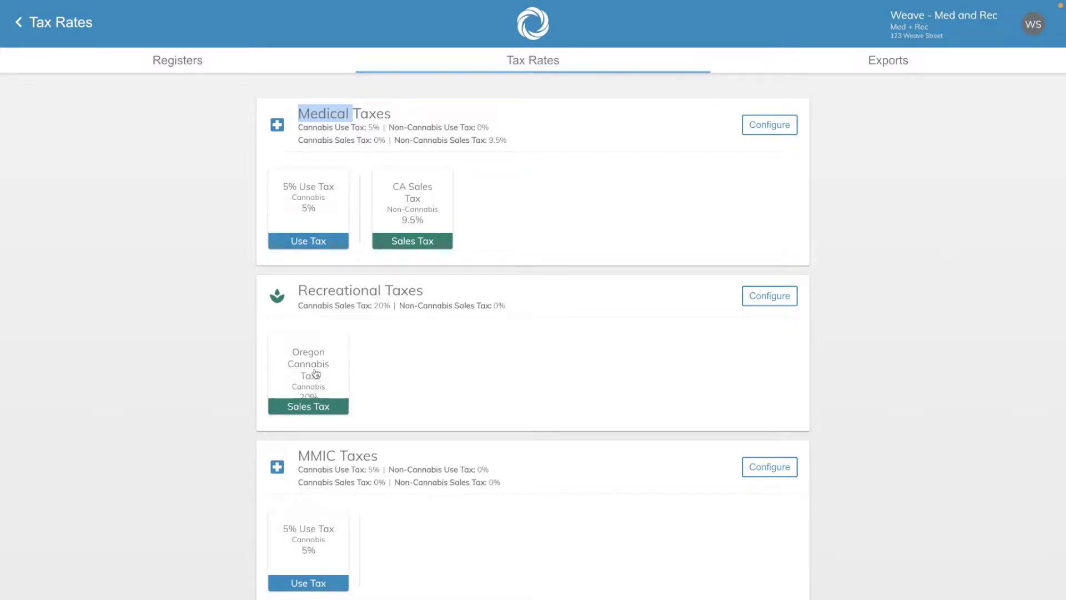
pyautogui.scroll(-1, 200, 432)
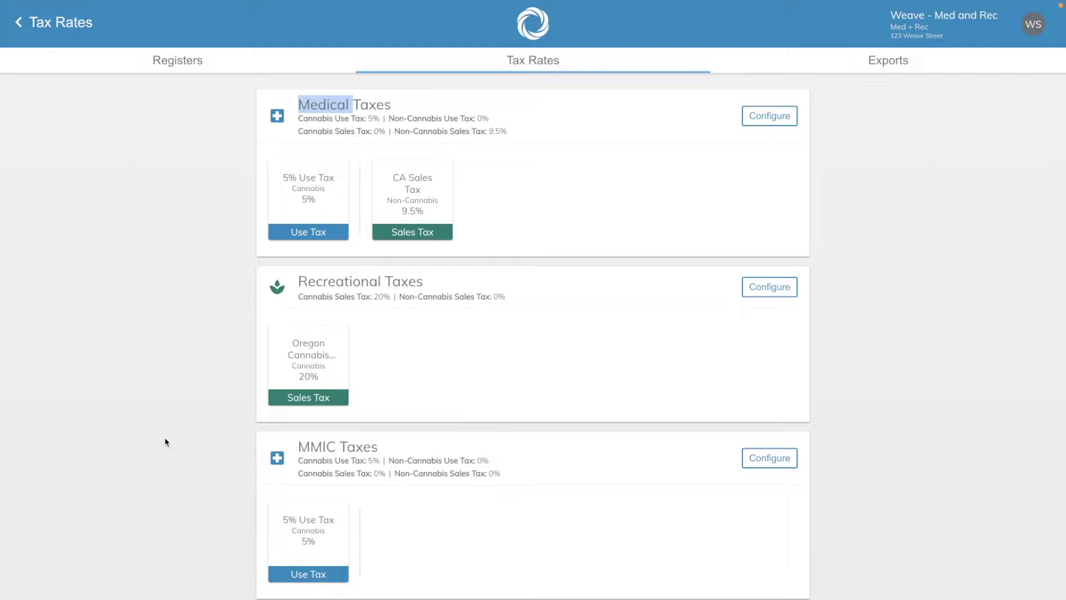
pyautogui.scroll(1, 987, 371)
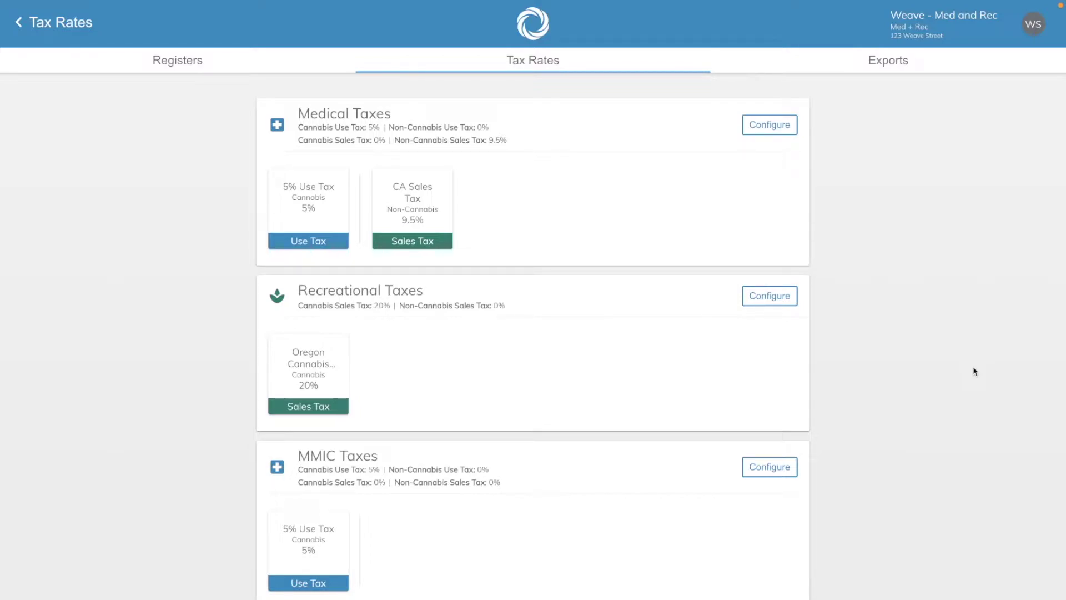
pyautogui.scroll(-5, 17, 398)
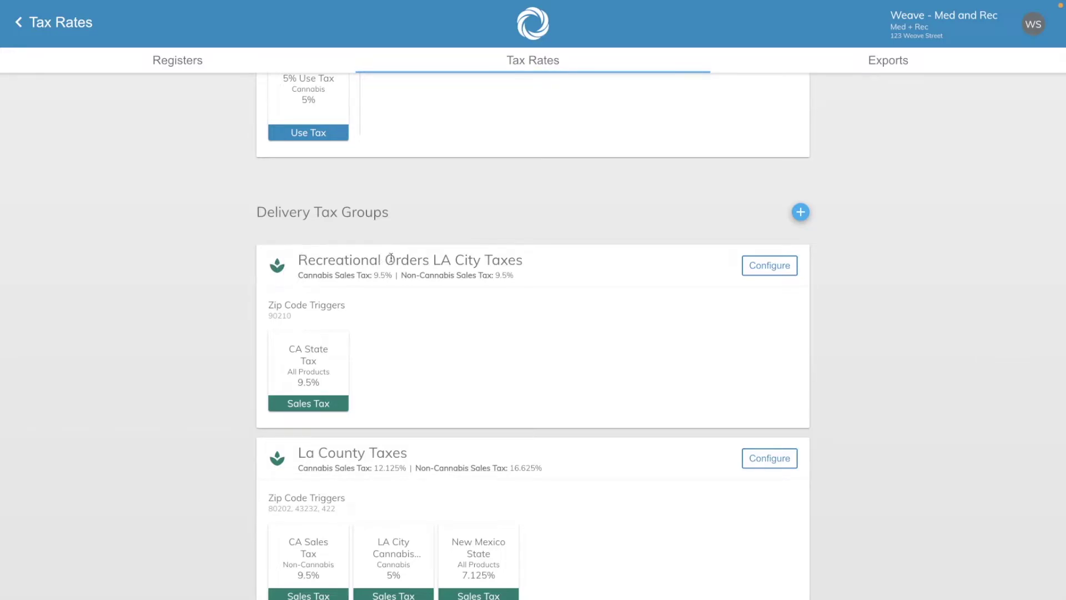
# - Examine the zip code triggers of the Recreational Orders LA City and La County delivery tax groups
pyautogui.doubleClick(278, 315)
pyautogui.click(201, 328)
pyautogui.moveTo(269, 507); pyautogui.dragTo(363, 510)
pyautogui.click(364, 510)
pyautogui.scroll(-1, 193, 493)
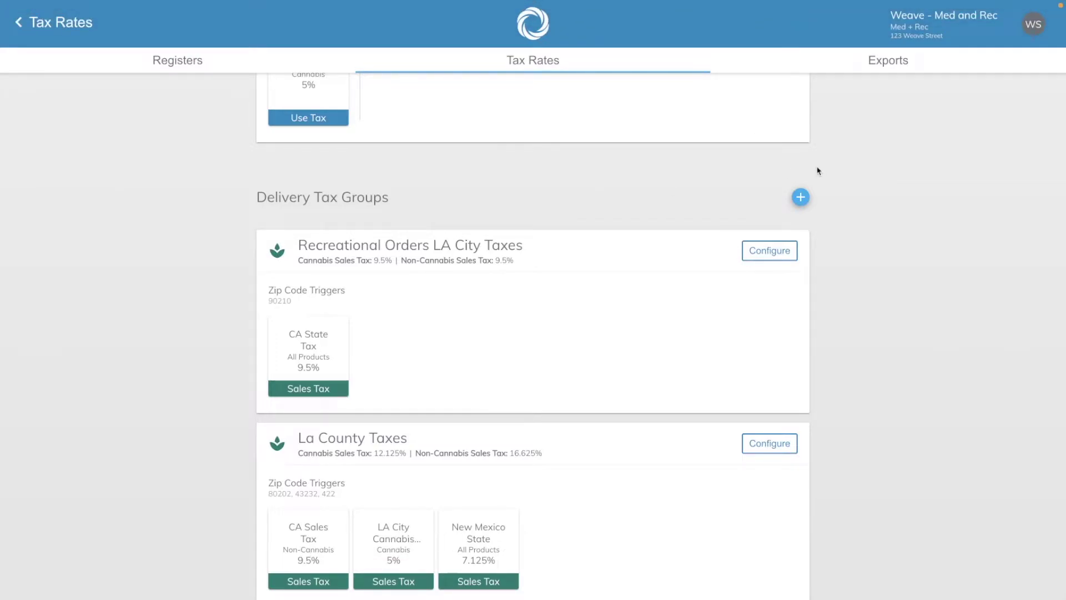
# - Start a new delivery tax group named Boulder City Tax with the Recreational tax type
pyautogui.click(800, 198)
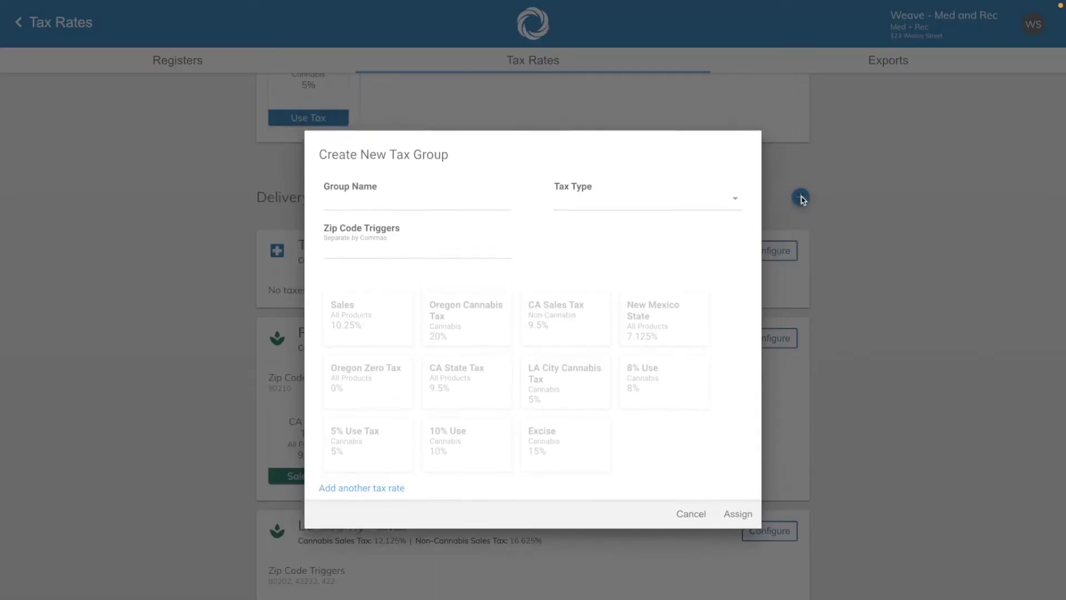
pyautogui.click(377, 207)
pyautogui.write('Boulder ')
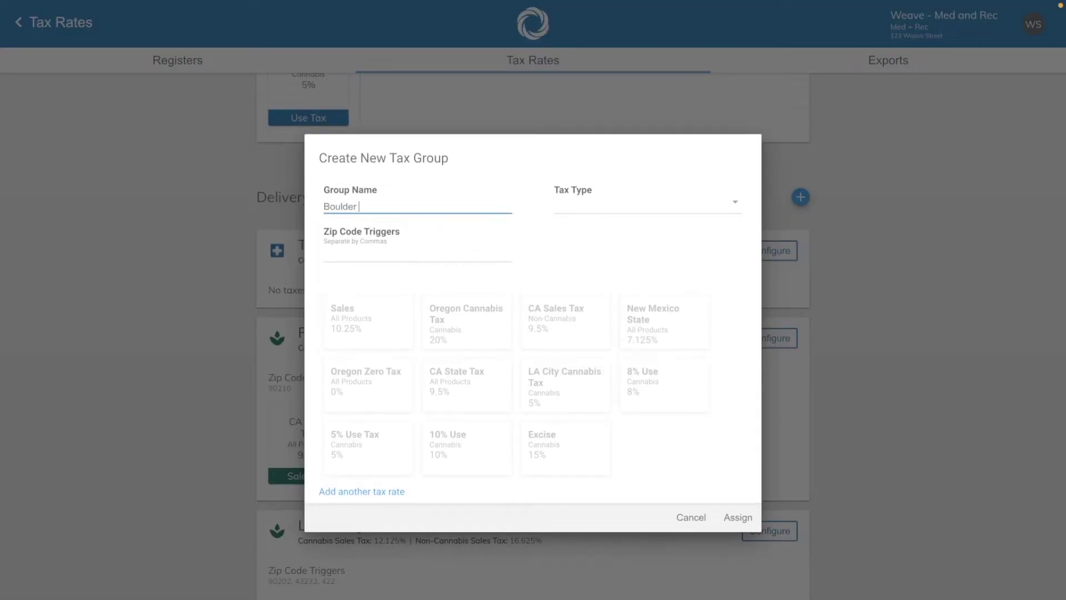
pyautogui.write('City Tax')
pyautogui.click(572, 209)
pyautogui.click(594, 300)
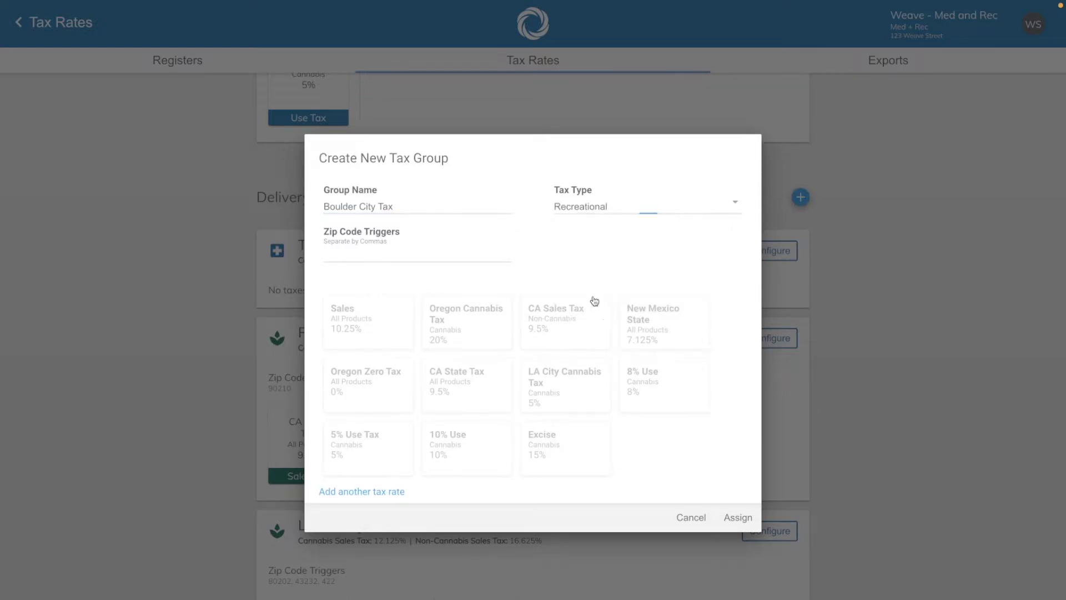
# - Set the new tax group's zip code triggers to 80303,80301
pyautogui.click(404, 245)
pyautogui.write('80303')
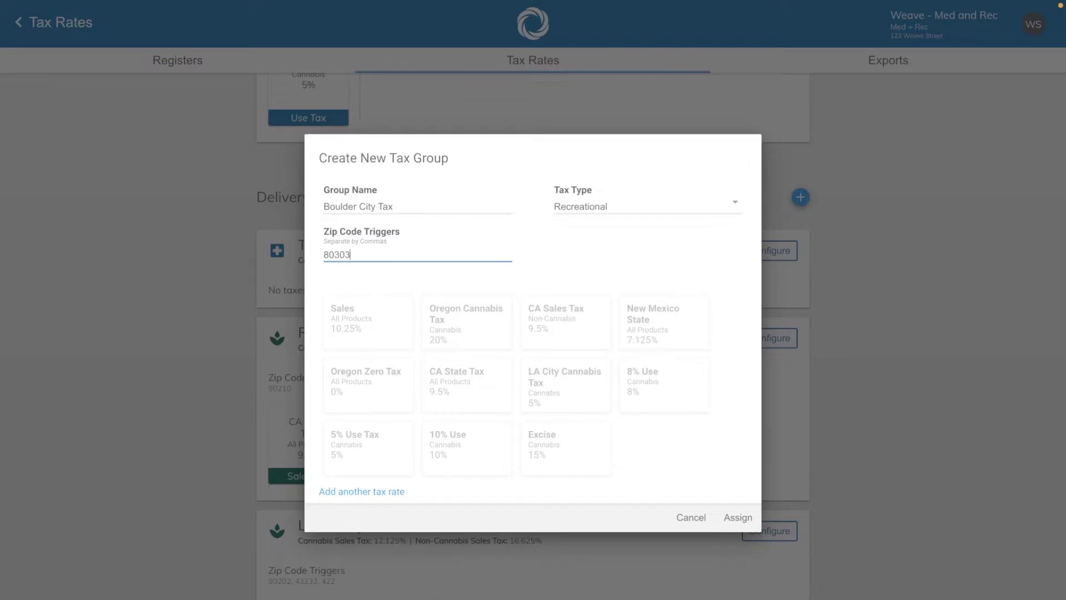
pyautogui.write(',80301')
# - Assign the 10.25% Sales and 15% Excise rates to the new tax group and enter the authorization PIN
pyautogui.click(361, 346)
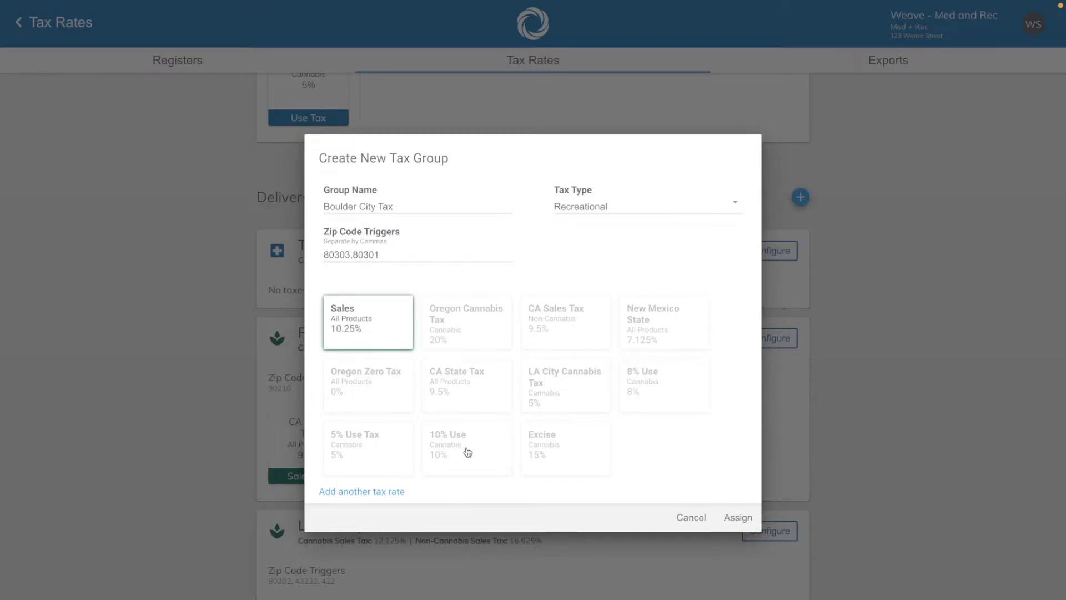
pyautogui.click(544, 447)
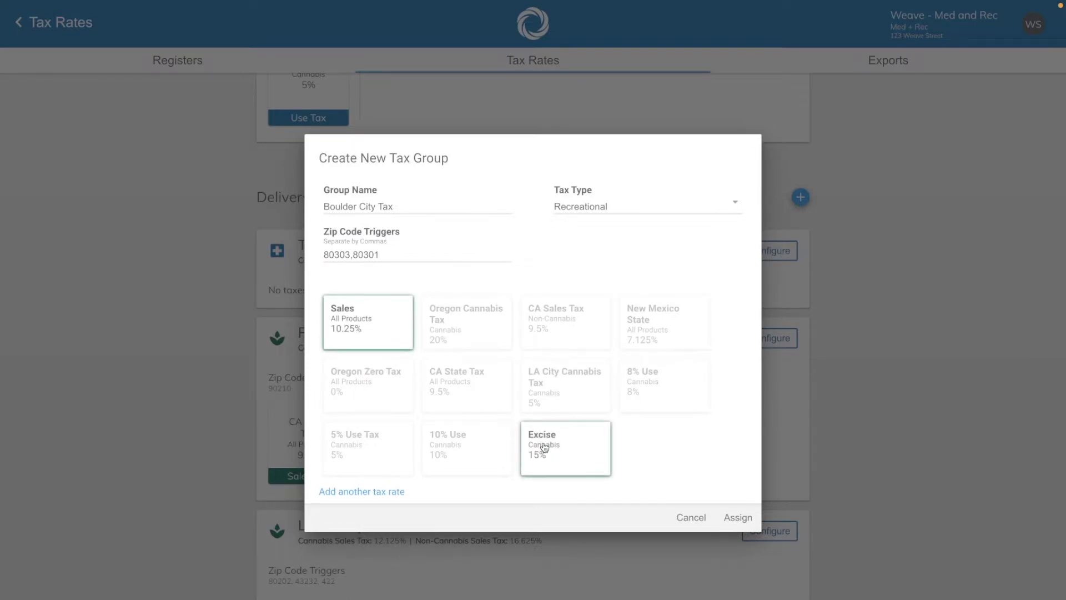
pyautogui.click(733, 517)
pyautogui.write('****')
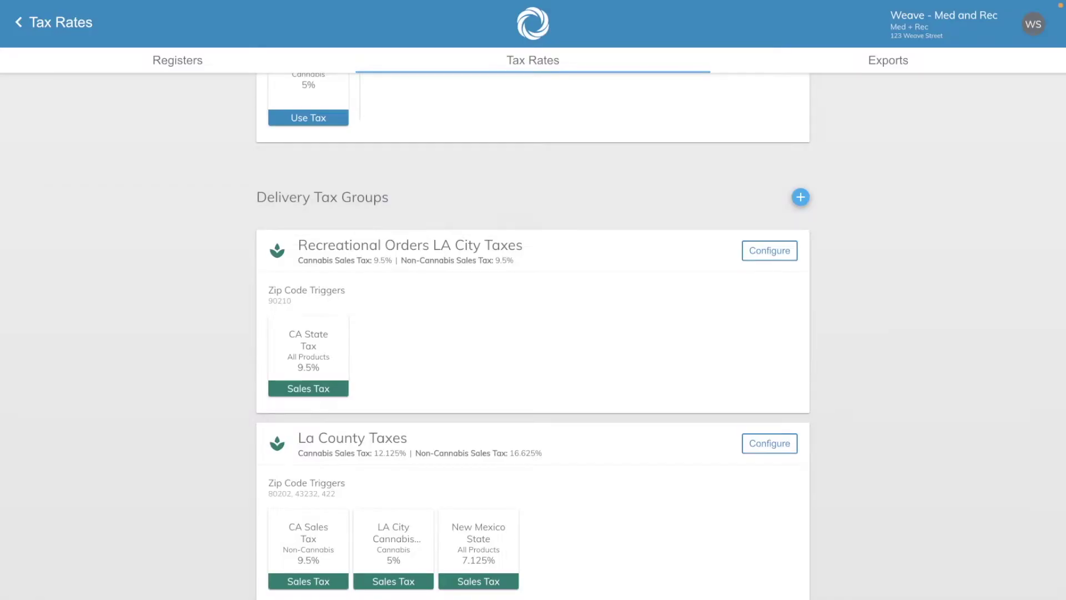
# - Find the Boulder City Tax group among the delivery tax groups and check its name and zip code triggers
pyautogui.scroll(-10, 293, 435)
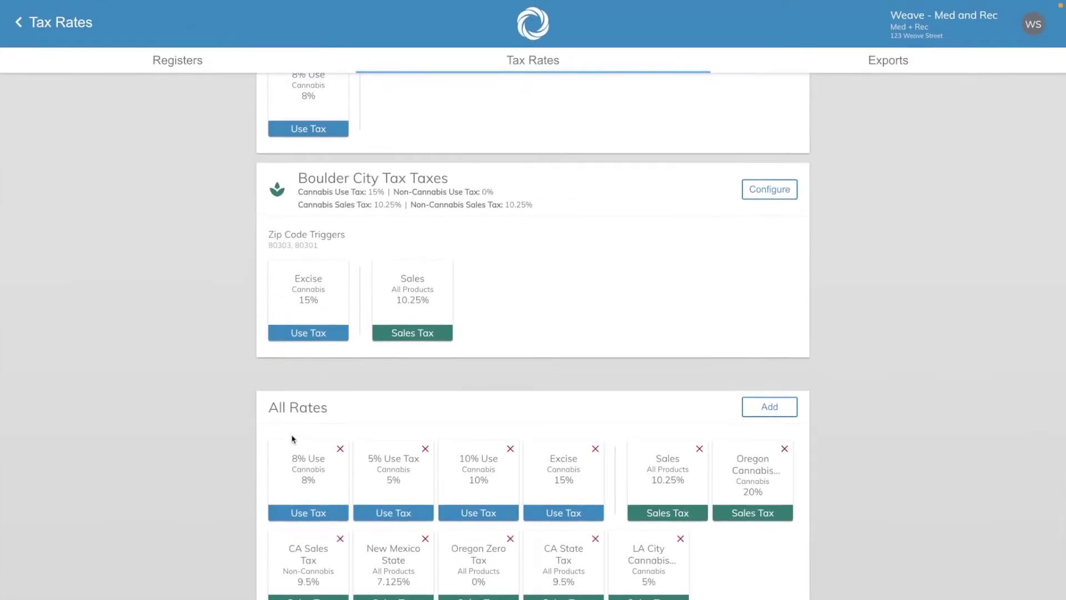
pyautogui.moveTo(299, 176); pyautogui.dragTo(477, 179)
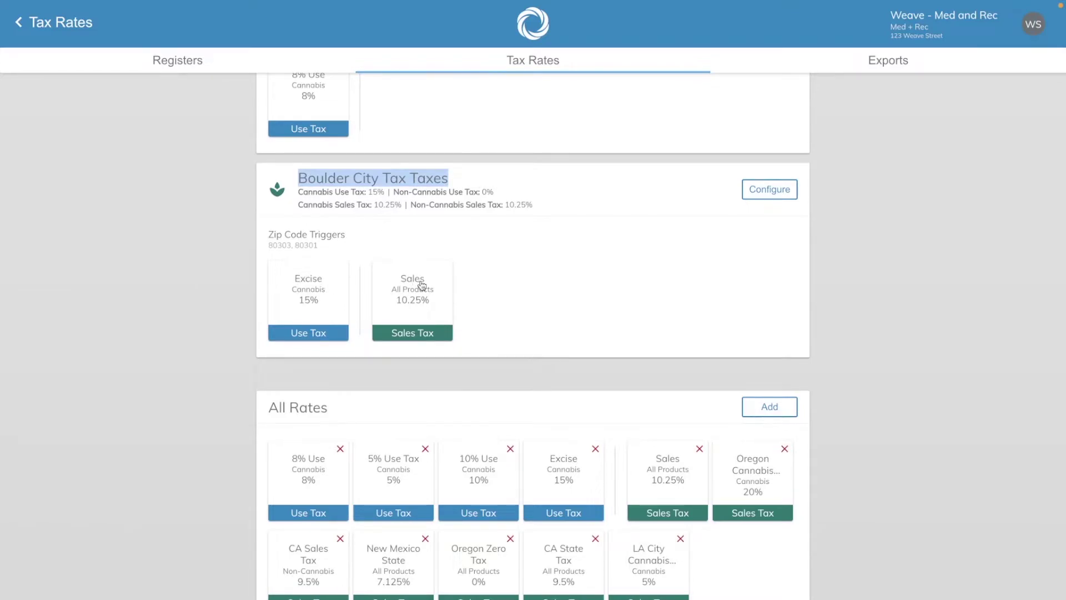
pyautogui.moveTo(269, 245); pyautogui.dragTo(327, 249)
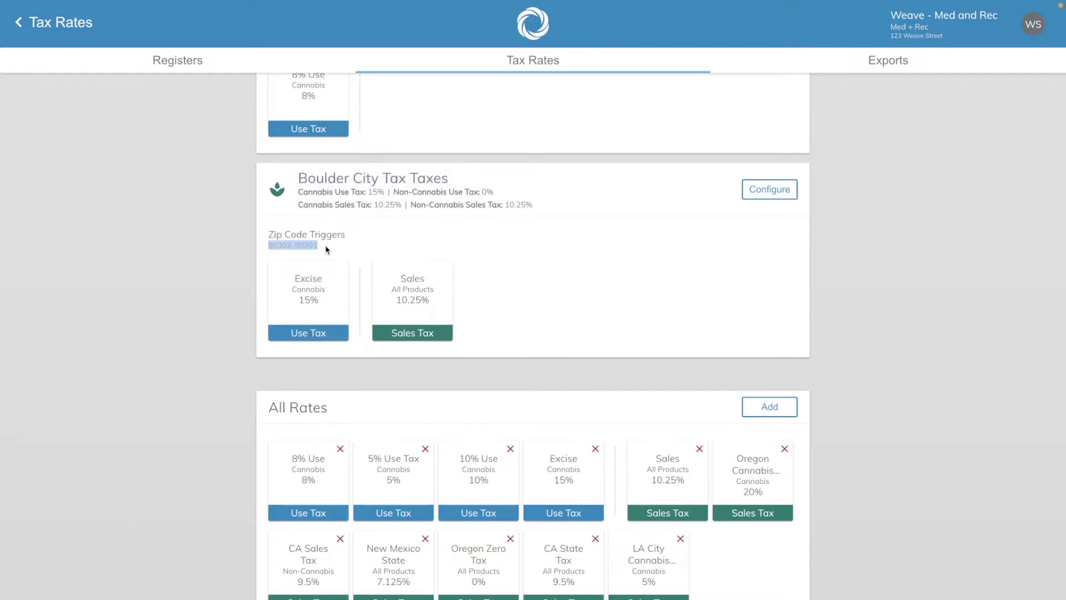
pyautogui.click(327, 250)
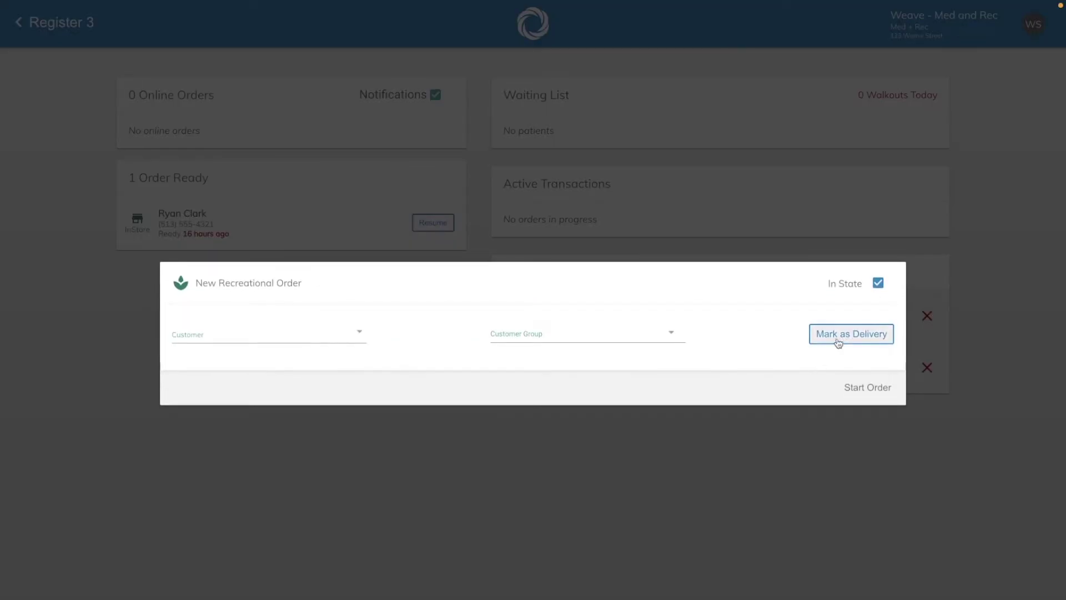
# - Mark the new recreational order as a delivery and enter 80303 as the delivery zip code
pyautogui.click(841, 337)
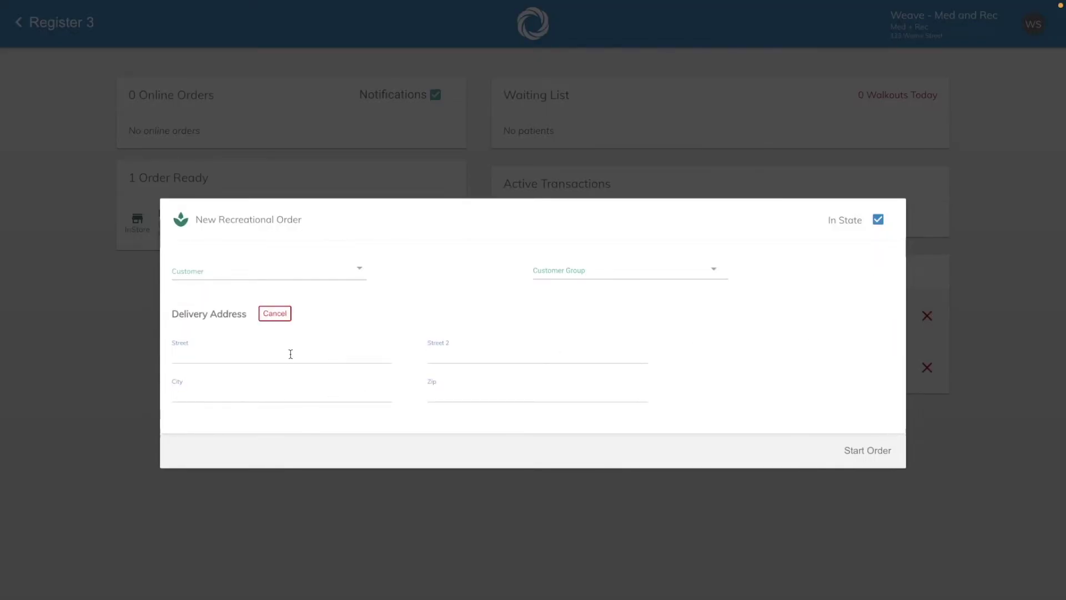
pyautogui.click(454, 390)
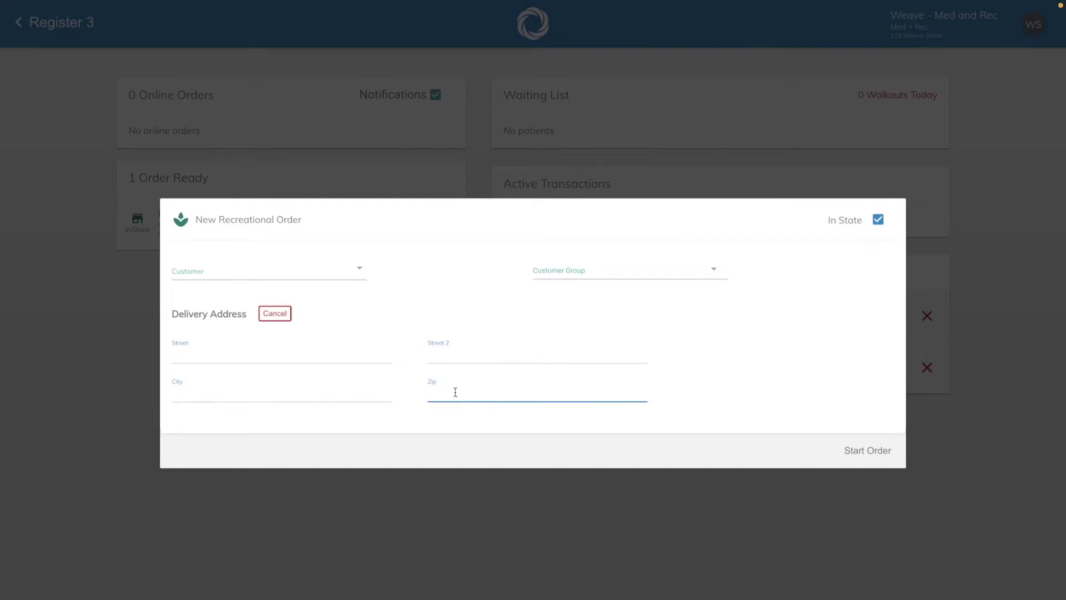
pyautogui.write('80303')
pyautogui.doubleClick(448, 392)
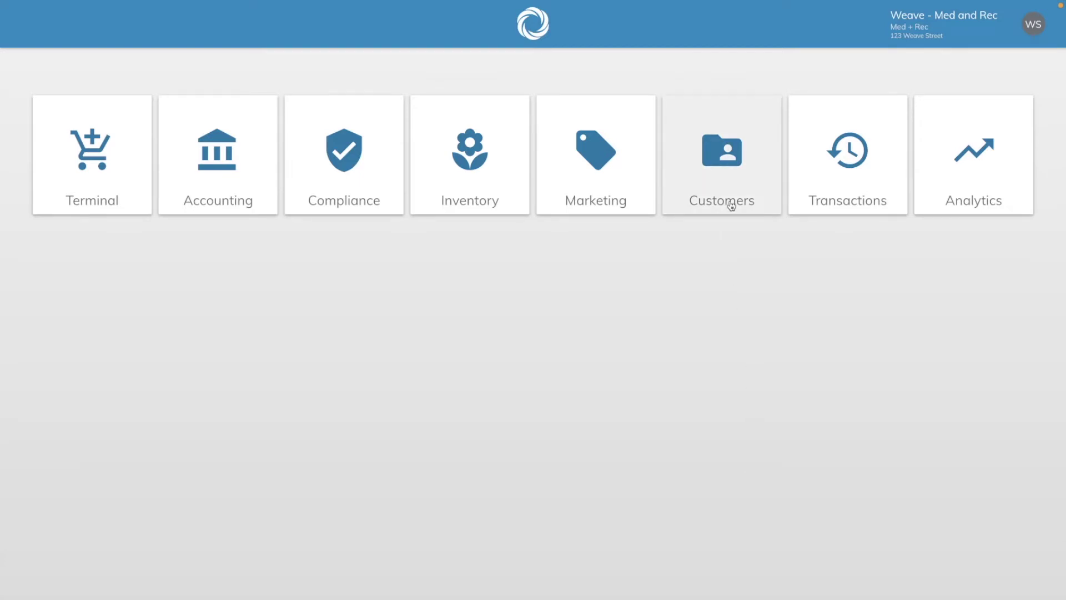
# - Open the medical patient's record from the customer list for editing
pyautogui.click(730, 206)
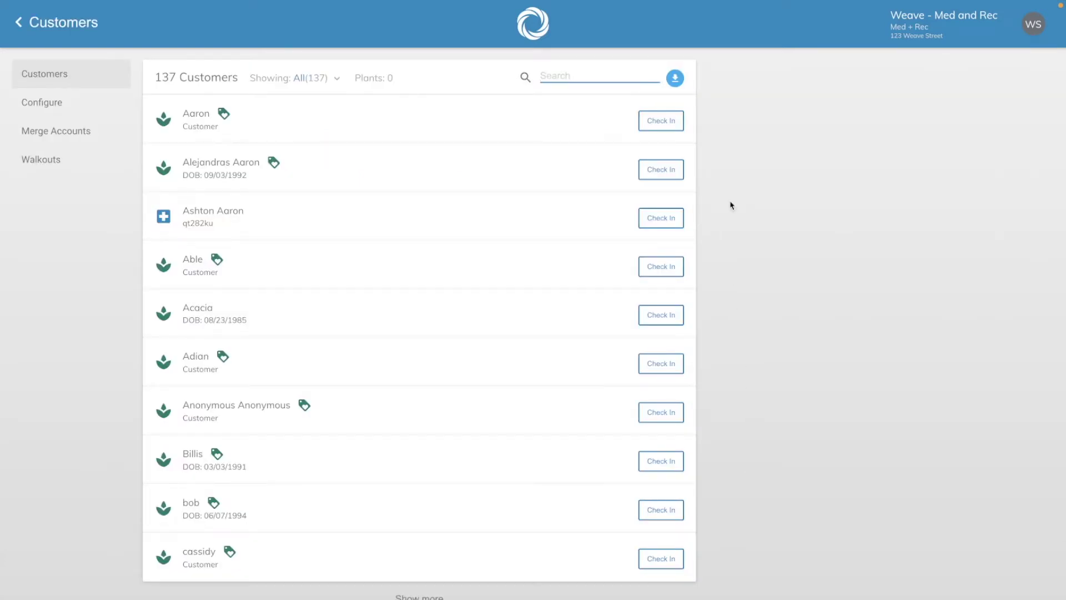
pyautogui.click(484, 214)
pyautogui.click(1021, 141)
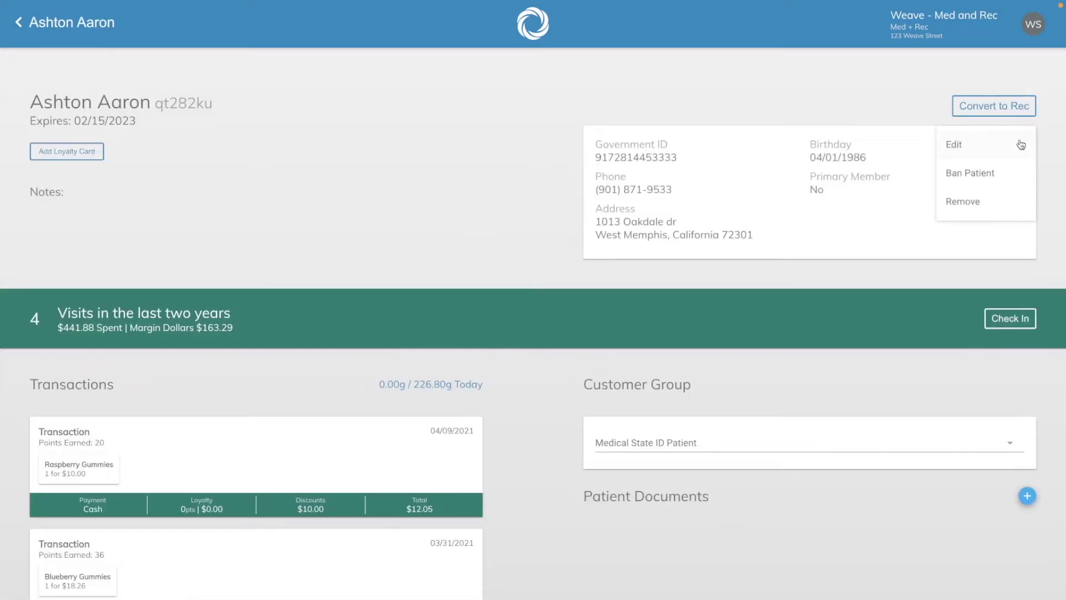
pyautogui.click(1010, 143)
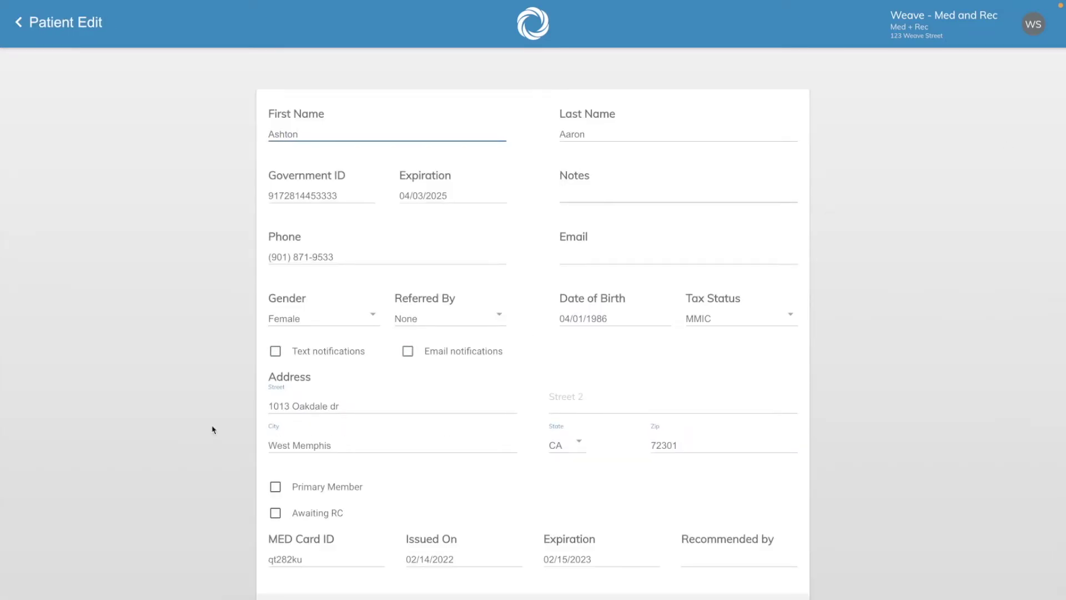
# - Examine the tax status options in the patient's record and select MMIC
pyautogui.click(751, 315)
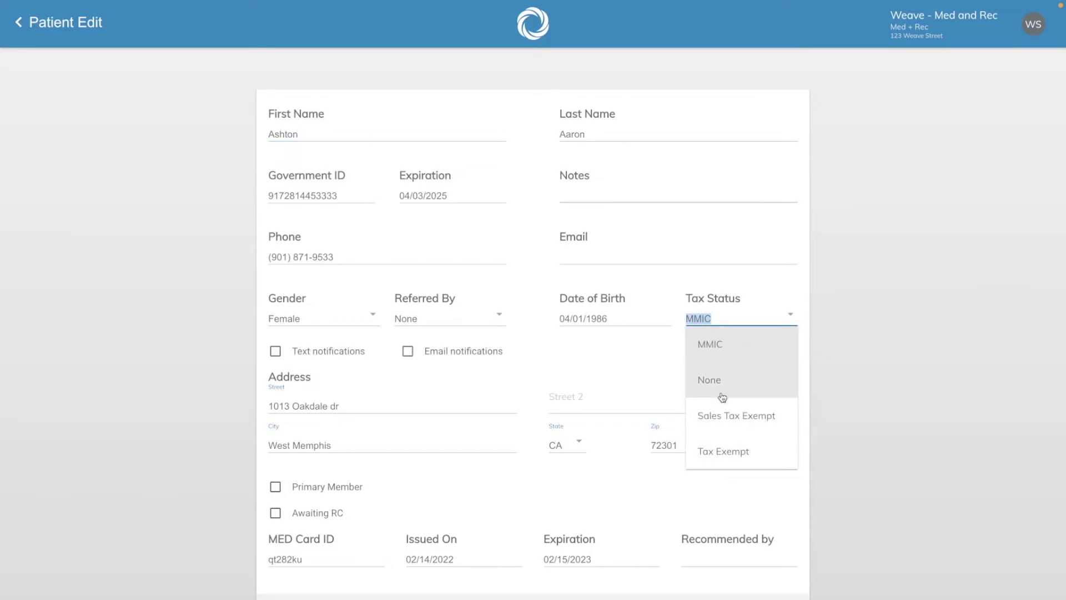
pyautogui.click(727, 353)
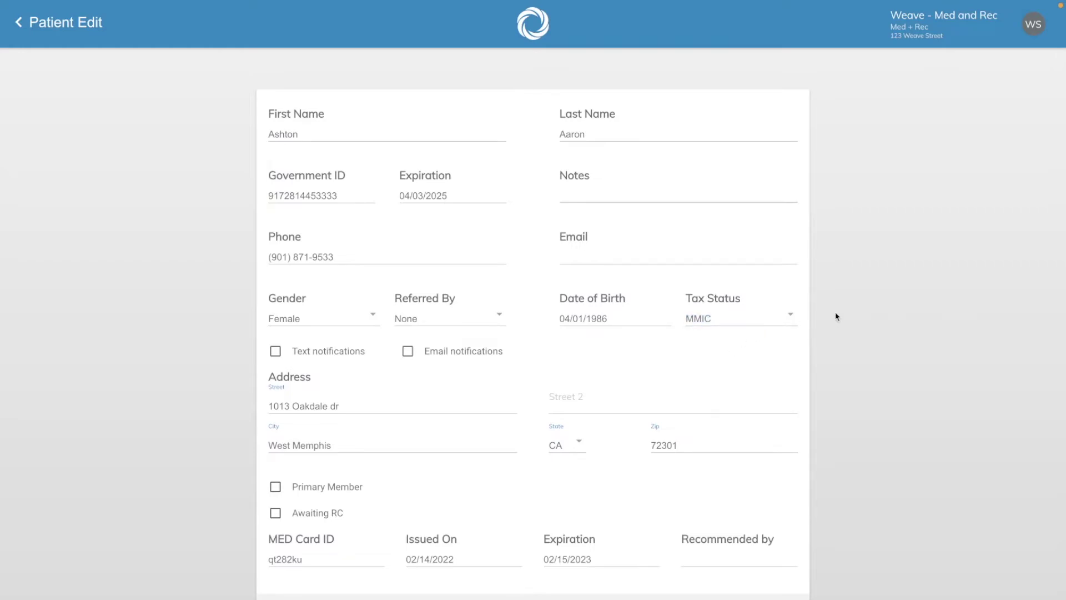
pyautogui.click(744, 315)
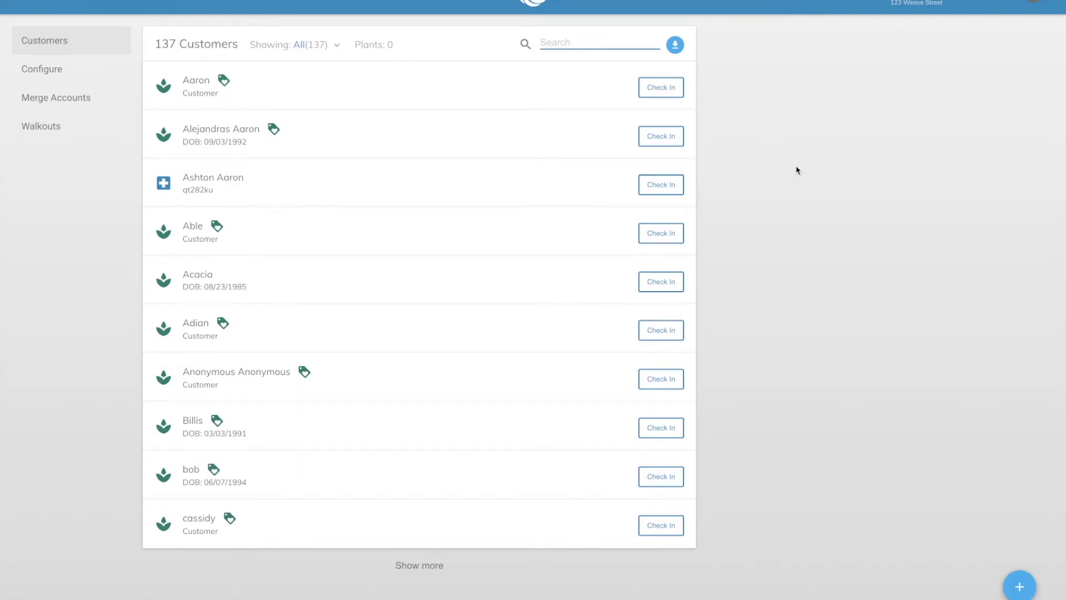
# - Check in the medical patient from the customer list and open the waiting list
pyautogui.click(666, 187)
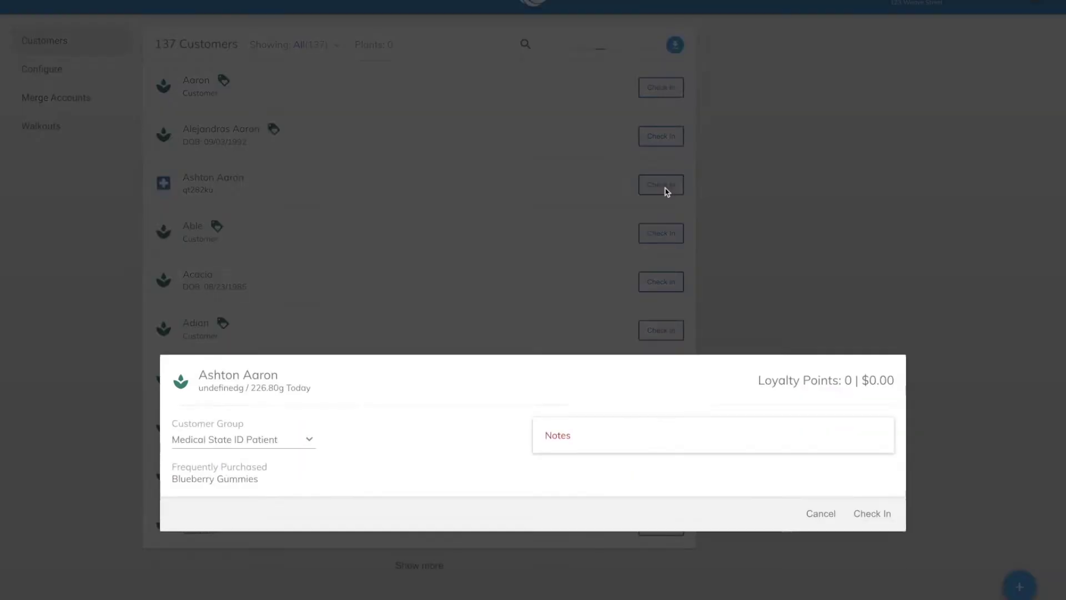
pyautogui.click(868, 385)
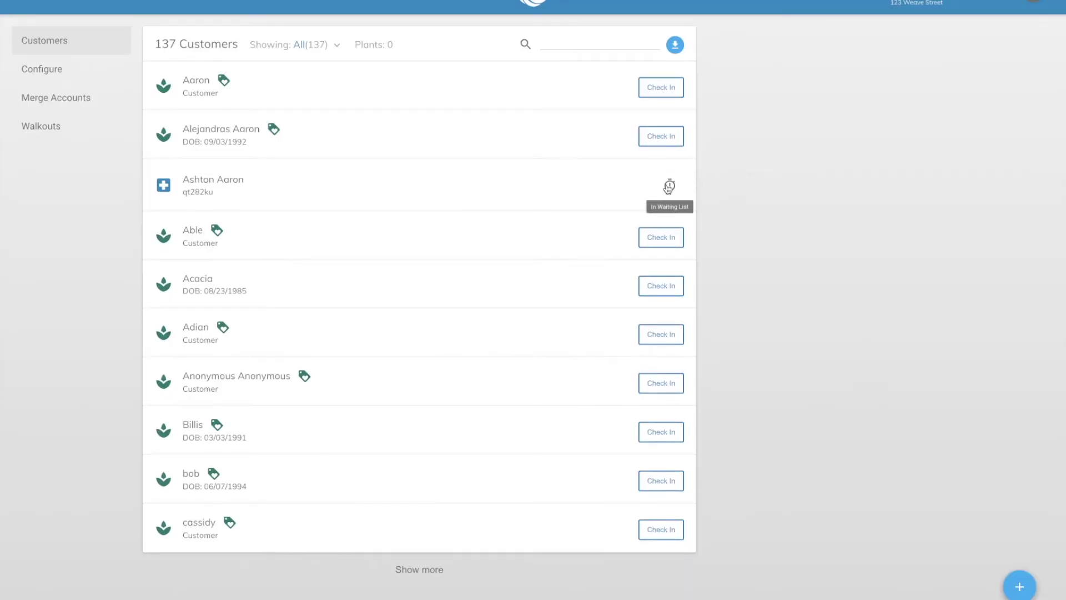
pyautogui.click(669, 187)
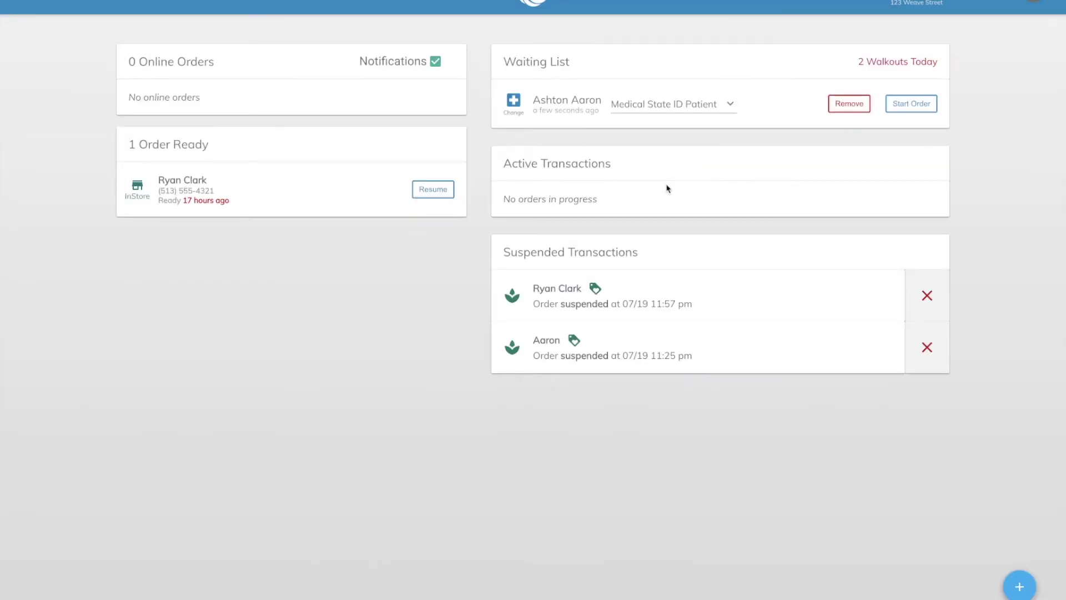
# - Toggle the waiting patient between recreational and medical, and set their customer group to Recreational Customer
pyautogui.click(514, 103)
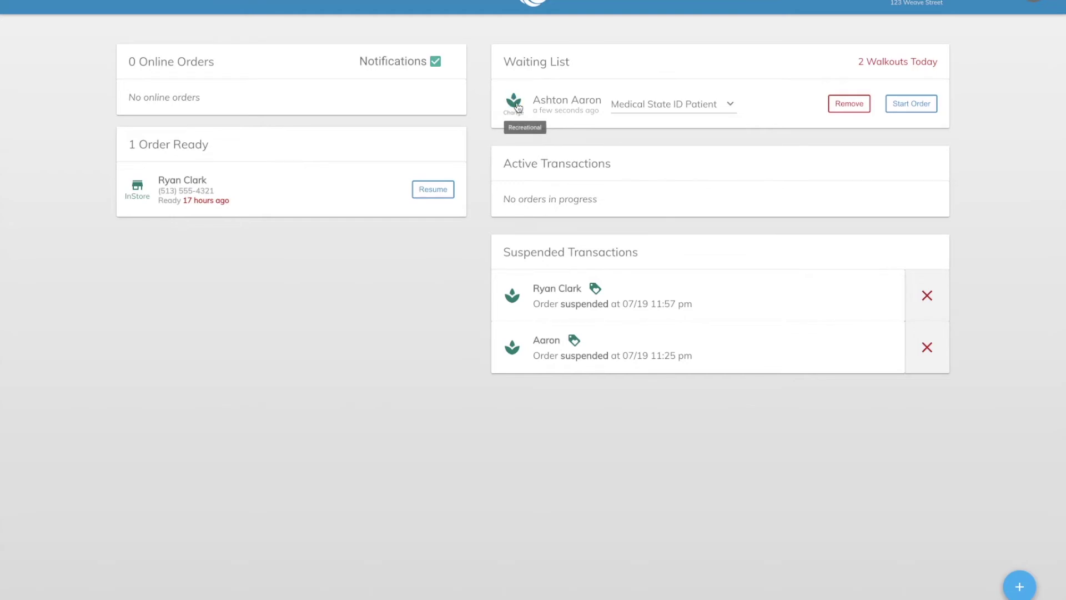
pyautogui.click(518, 106)
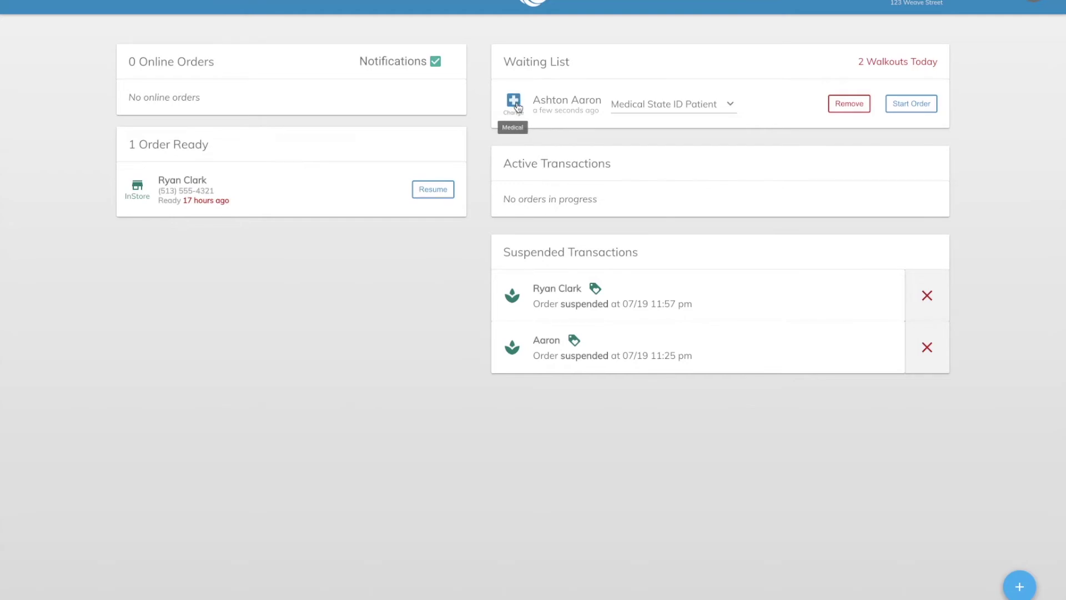
pyautogui.click(652, 107)
pyautogui.click(654, 152)
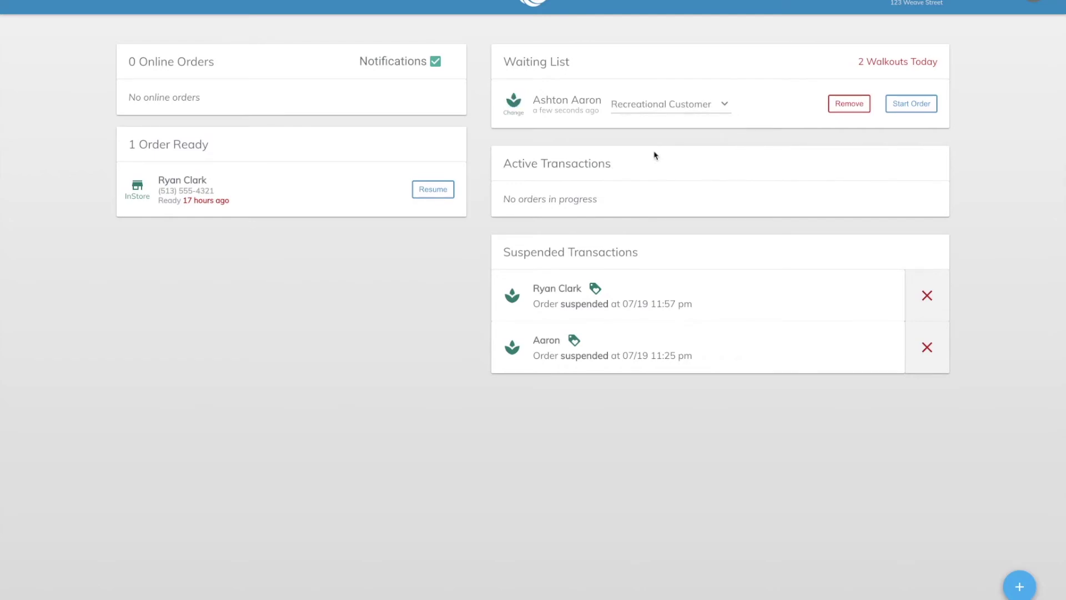
# - Switch the waiting patient's order type again and choose another customer group
pyautogui.click(515, 105)
pyautogui.click(628, 105)
pyautogui.click(634, 159)
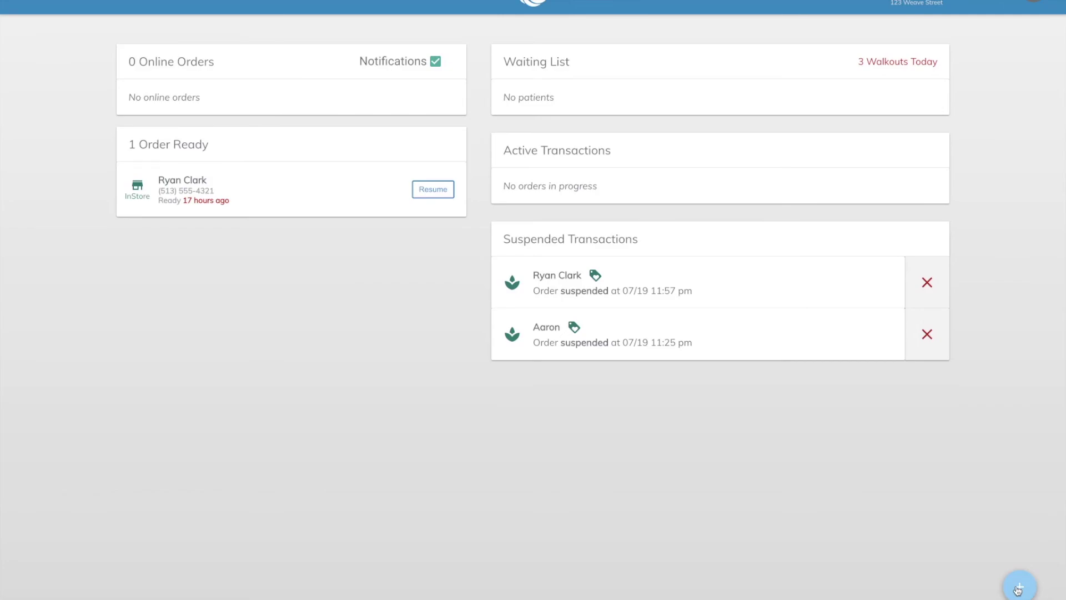
# - Open a new order, choose the existing medical patient as its customer, and switch the order type to recreational
pyautogui.click(1017, 589)
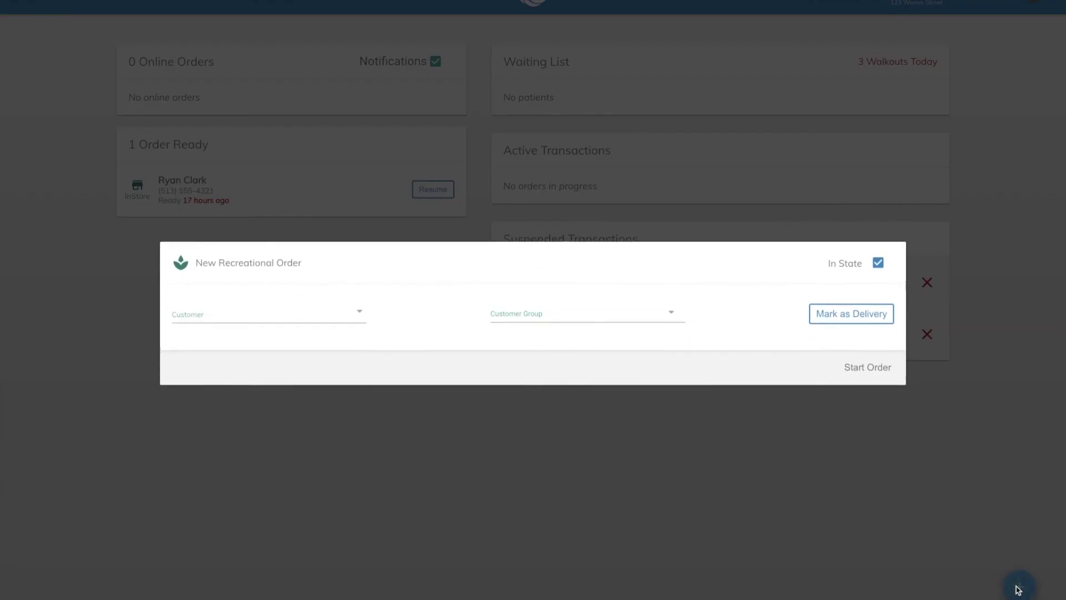
pyautogui.click(299, 301)
pyautogui.write('ash')
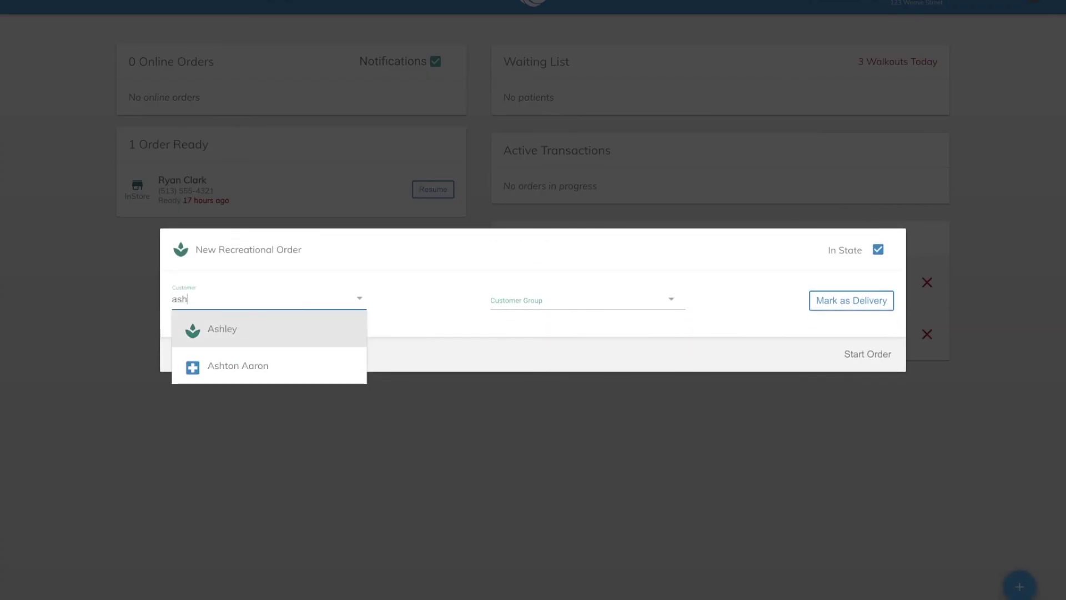
pyautogui.click(291, 365)
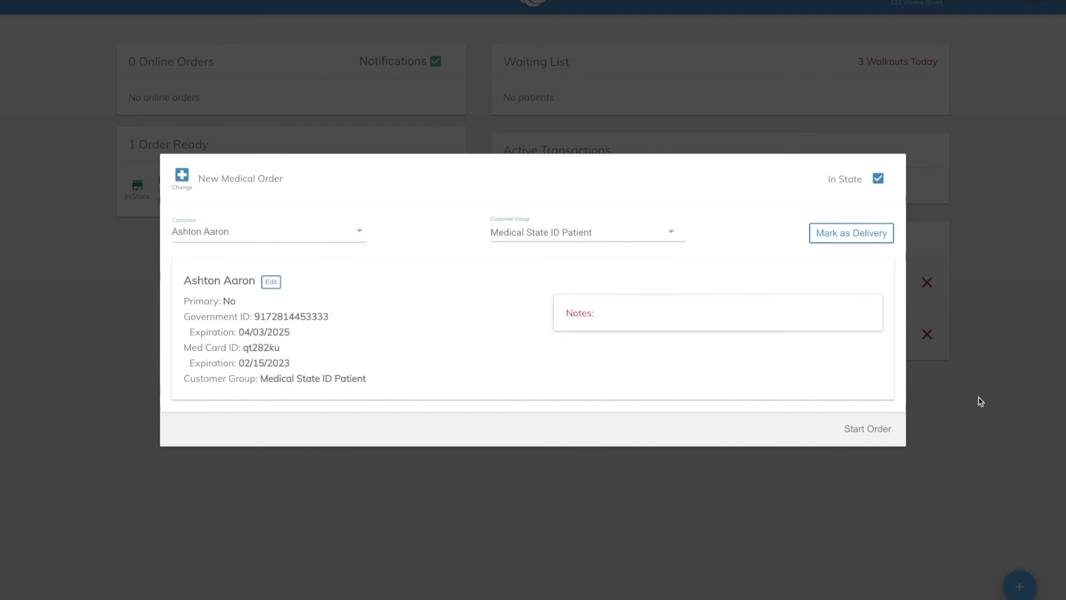
pyautogui.click(183, 181)
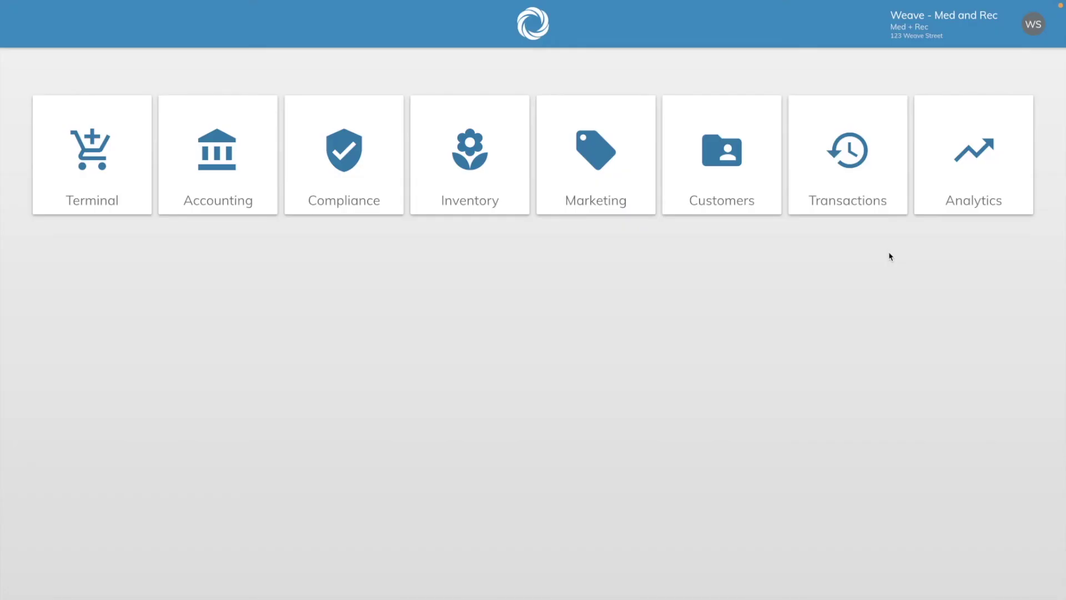
# - Open the support resources and highlight the support phone number in the contact details
pyautogui.click(1033, 25)
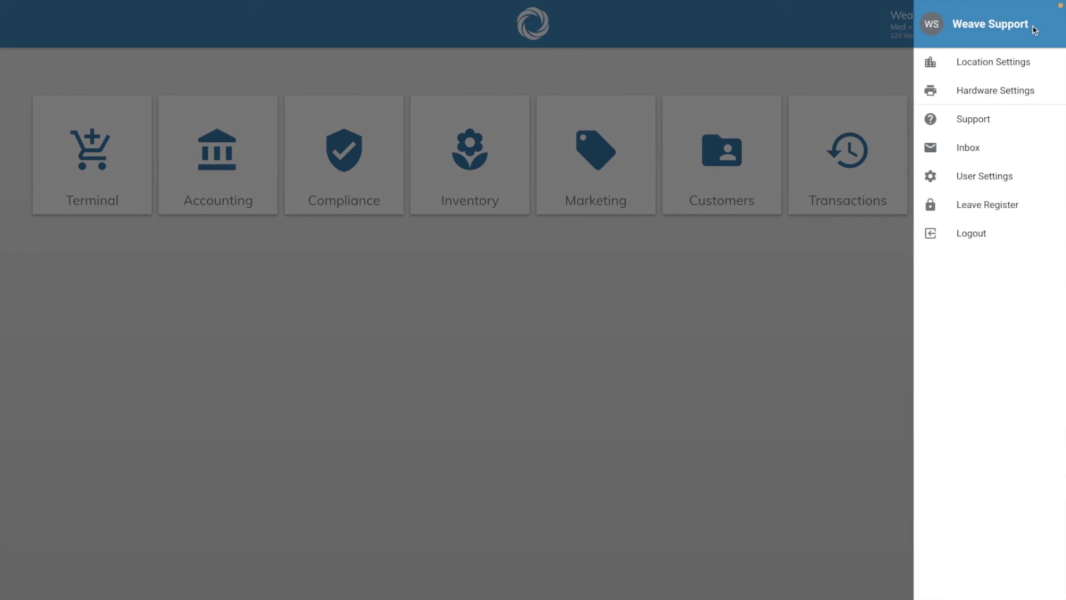
pyautogui.click(969, 120)
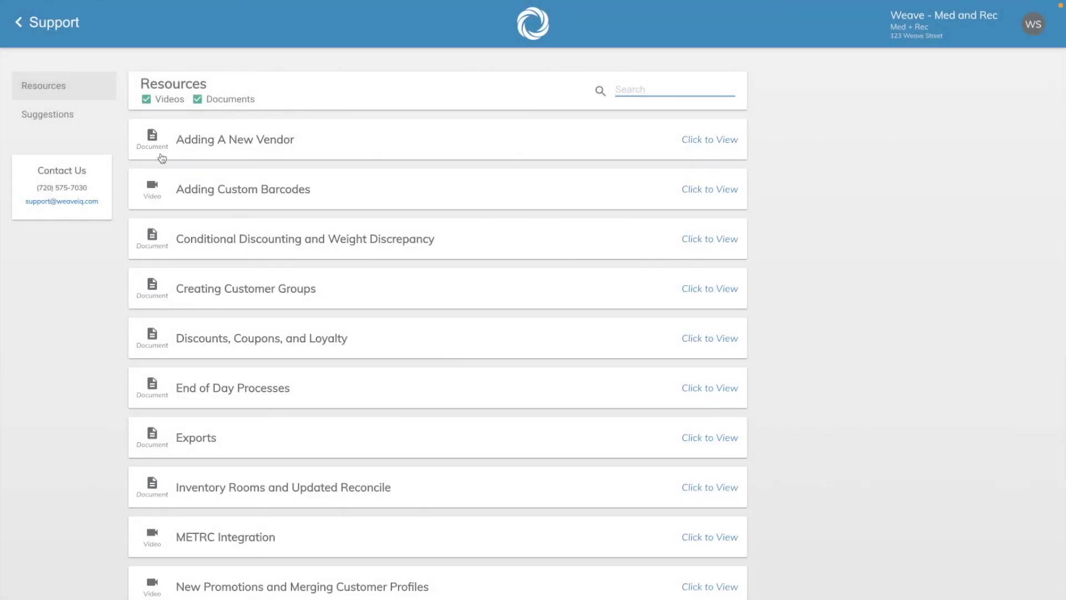
pyautogui.click(34, 189)
pyautogui.moveTo(34, 191); pyautogui.dragTo(90, 194)
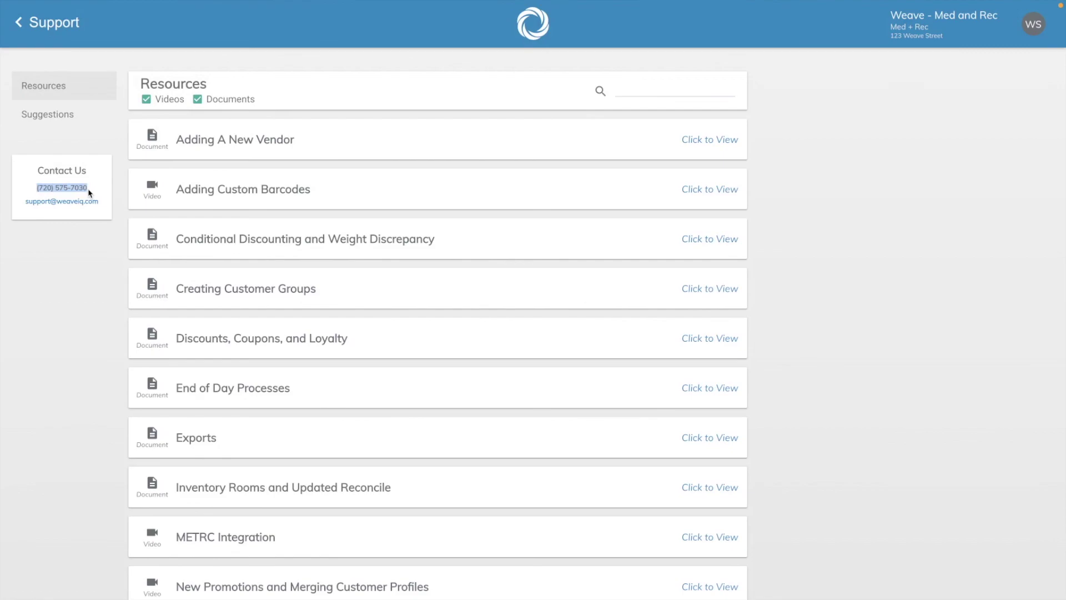